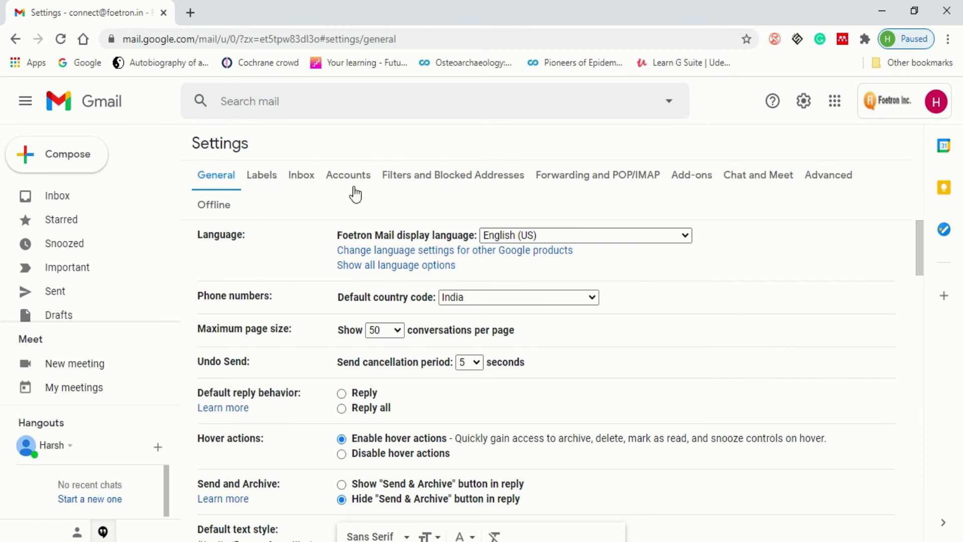
- Enable Templates in the advanced mail settings, save the changes, and dismiss the desktop notifications prompt
{"action": "left_click", "coordinate": [835, 176]}
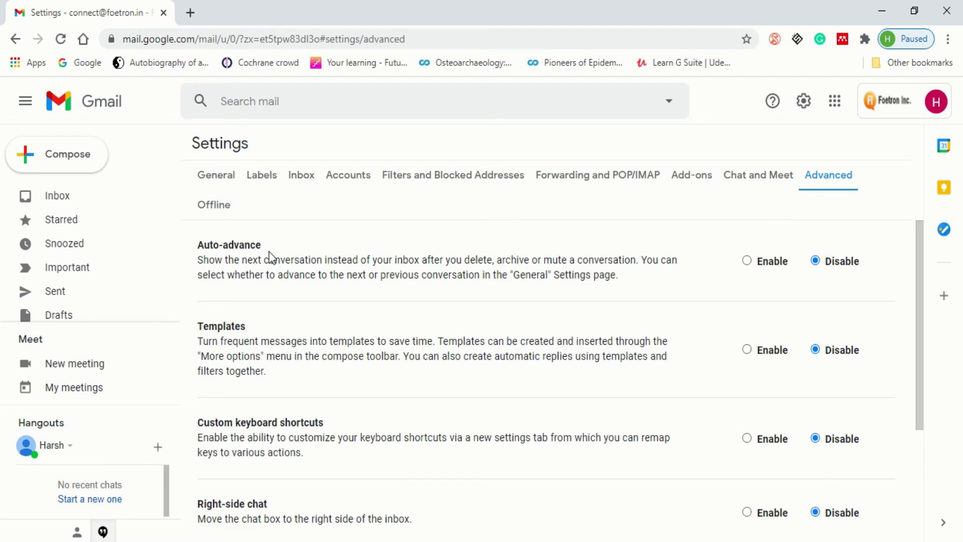
{"action": "scroll", "coordinate": [251, 338], "scroll_direction": "down", "scroll_amount": 1}
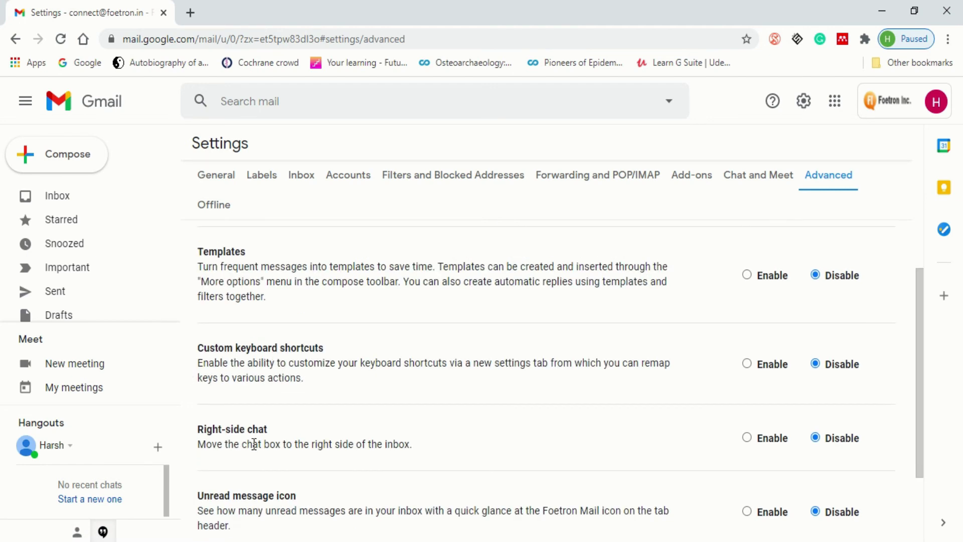
{"action": "scroll", "coordinate": [277, 446], "scroll_direction": "down", "scroll_amount": 1}
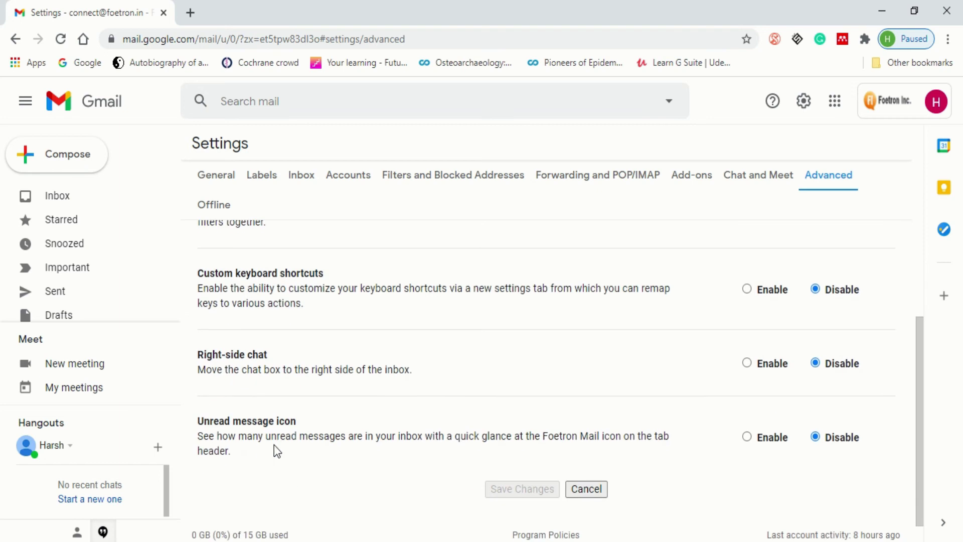
{"action": "scroll", "coordinate": [380, 428], "scroll_direction": "up", "scroll_amount": 2}
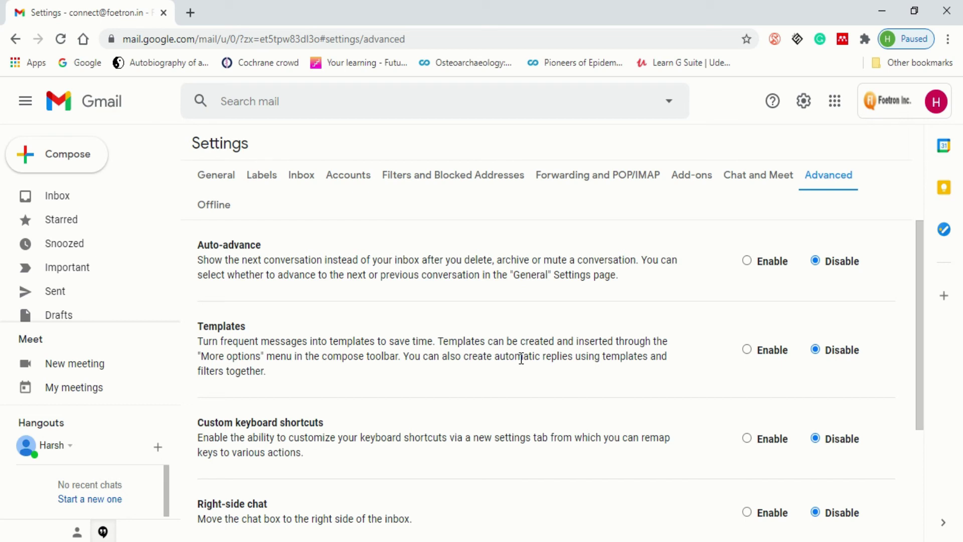
{"action": "left_click", "coordinate": [747, 350]}
{"action": "scroll", "coordinate": [700, 362], "scroll_direction": "down", "scroll_amount": 4}
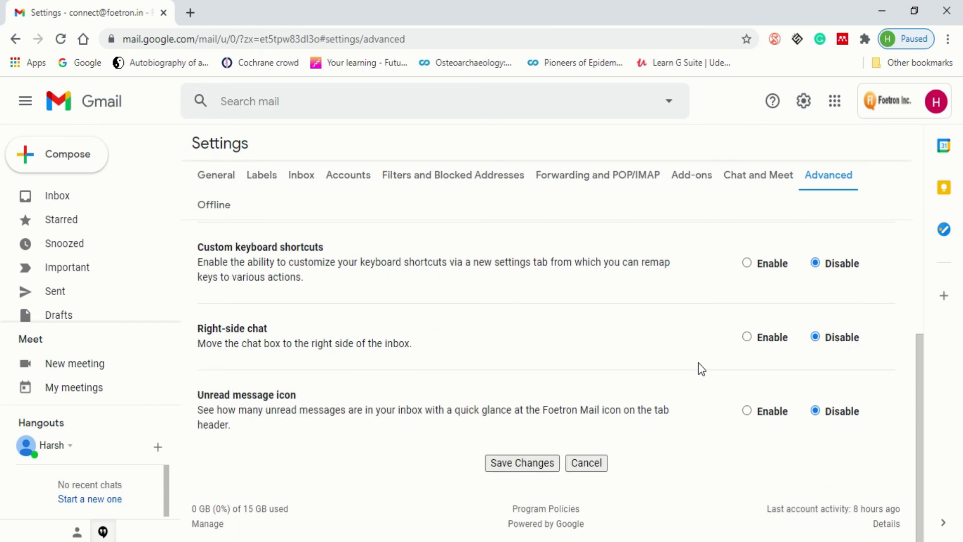
{"action": "left_click", "coordinate": [527, 463]}
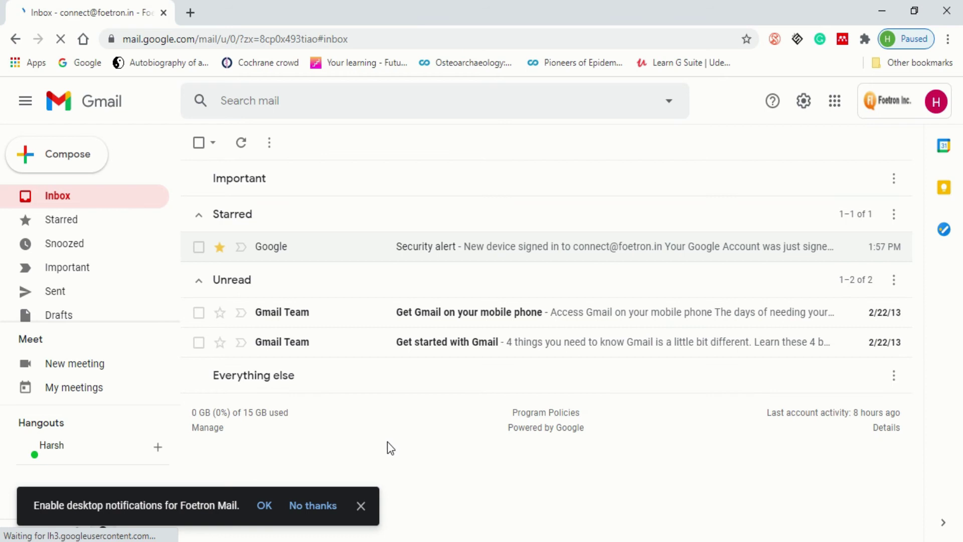
{"action": "left_click", "coordinate": [361, 505]}
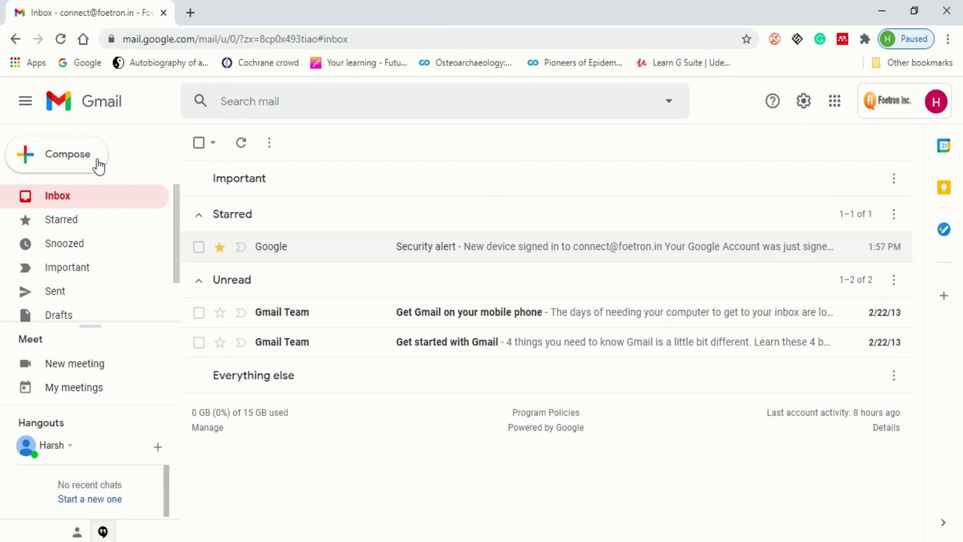
- Start a new message with the subject "regarding desktop T series"
{"action": "left_click", "coordinate": [77, 171]}
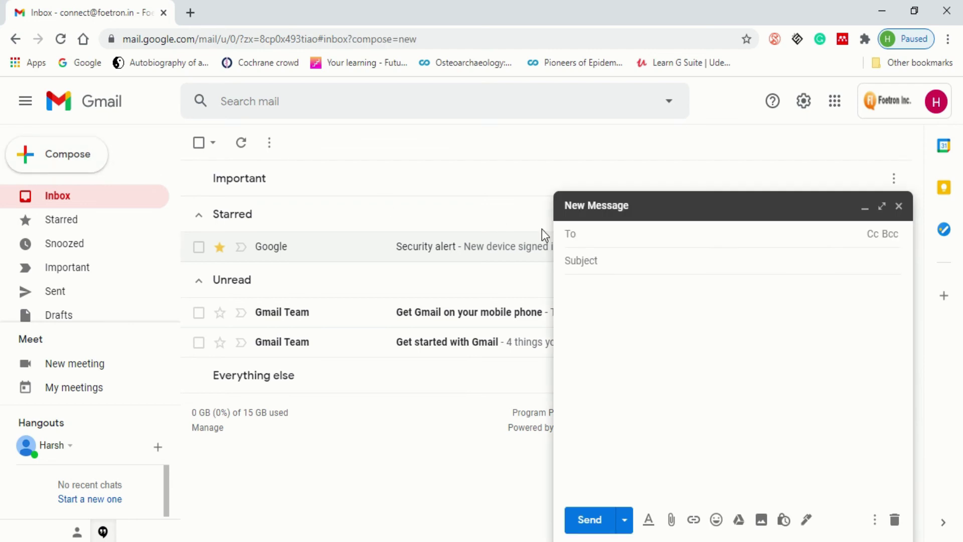
{"action": "left_click", "coordinate": [616, 268]}
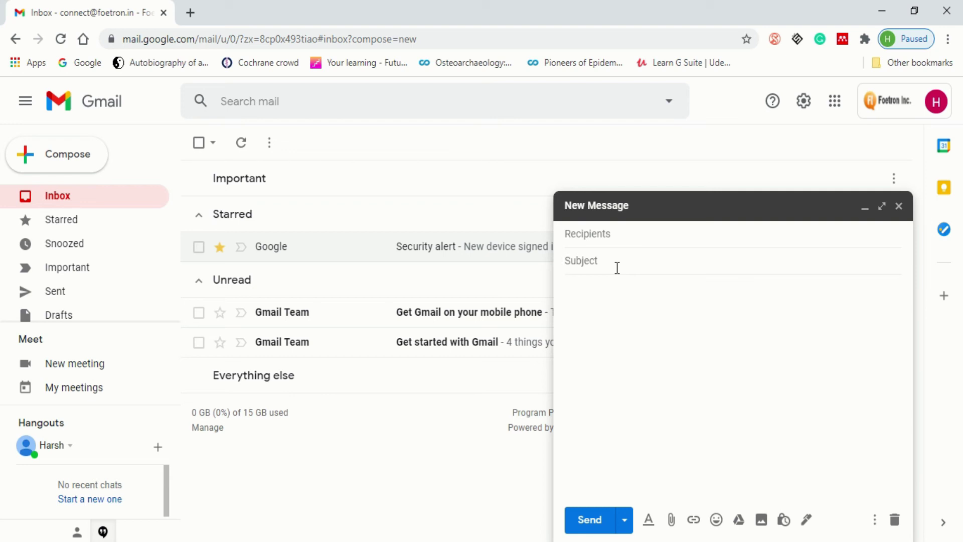
{"action": "type", "text": "regarding desktop T series"}
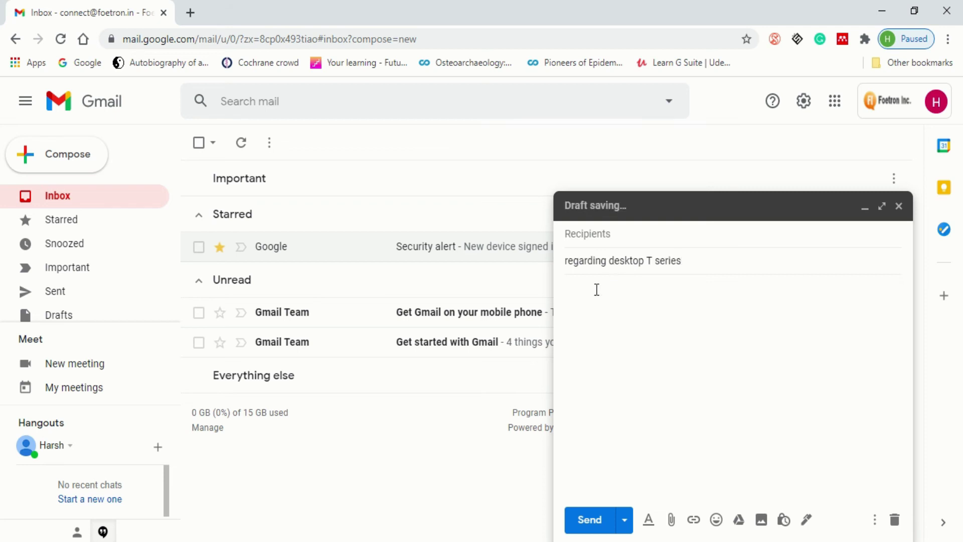
- Write the message body: "hi", followed on a new line by "i want to know the details of t series laptop screen"
{"action": "left_click", "coordinate": [585, 312]}
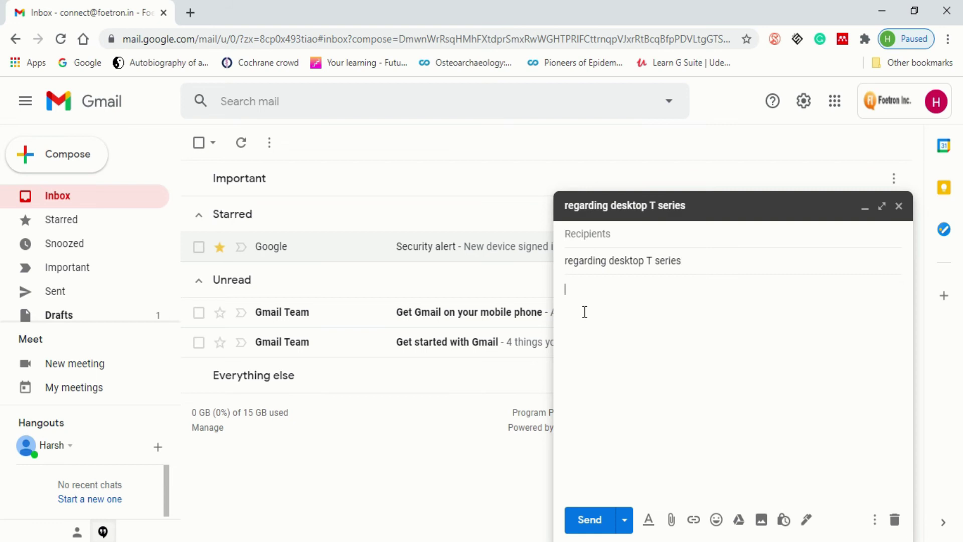
{"action": "type", "text": "hi"}
{"action": "key", "text": "Return"}
{"action": "type", "text": "i"}
{"action": "type", "text": " want to "}
{"action": "type", "text": "know th"}
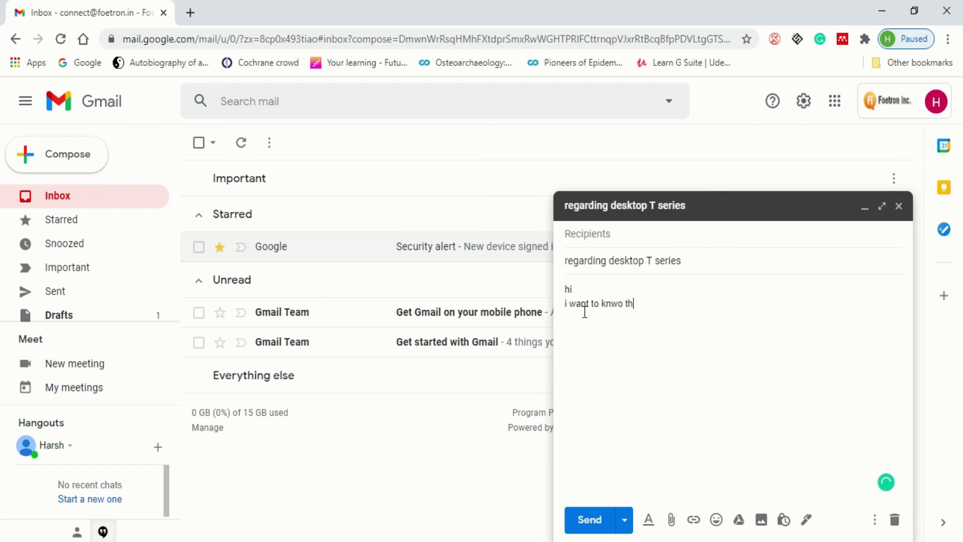
{"action": "key", "text": "BackSpace"}
{"action": "key", "text": "BackSpace"}
{"action": "key", "text": "BackSpace"}
{"action": "key", "text": "BackSpace"}
{"action": "key", "text": "BackSpace"}
{"action": "type", "text": "ow thed"}
{"action": "key", "text": "BackSpace"}
{"action": "key", "text": "BackSpace"}
{"action": "type", "text": "e details of t series "}
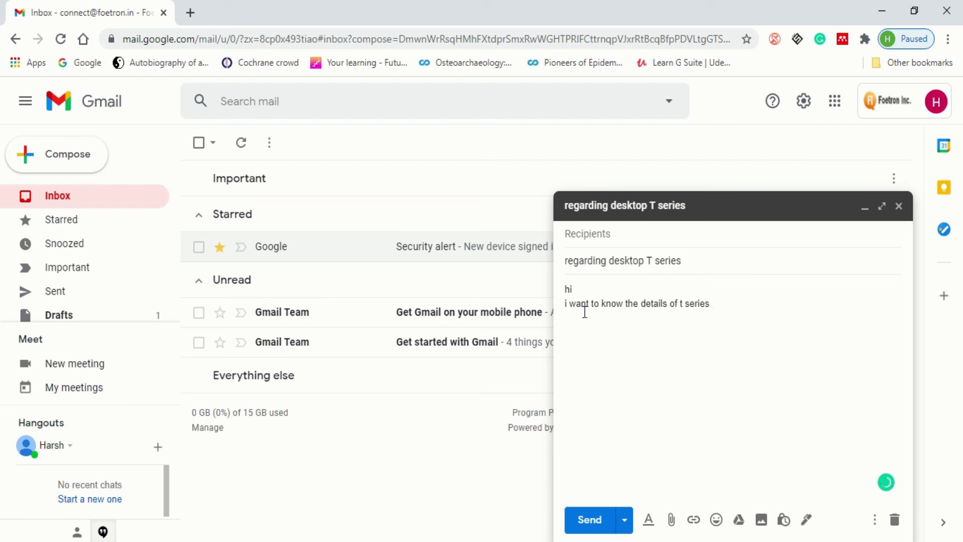
{"action": "type", "text": "latot"}
{"action": "key", "text": "BackSpace"}
{"action": "type", "text": "p screen"}
{"action": "key", "text": "Return"}
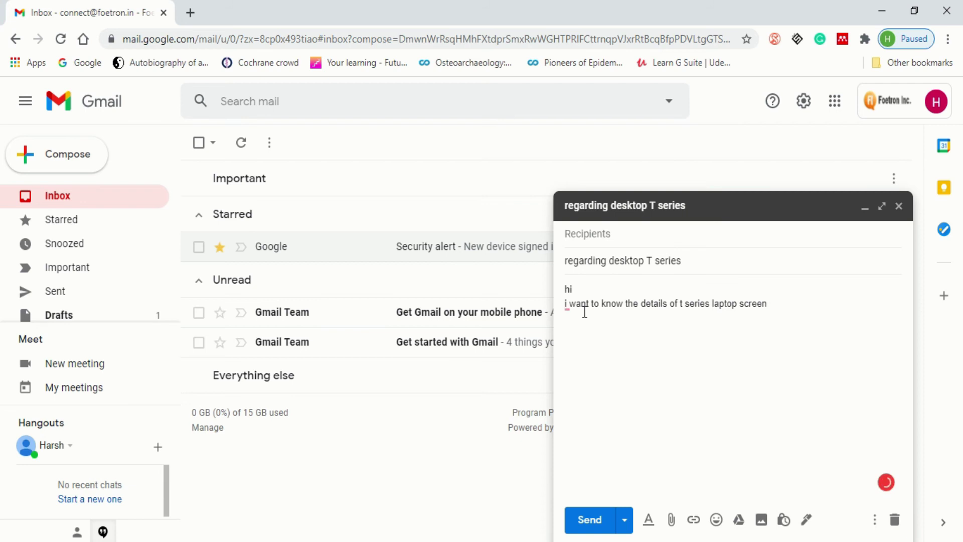
- Add the closing "your truly" below the message text, with the sender's full name on the line under it
{"action": "type", "text": "your truly "}
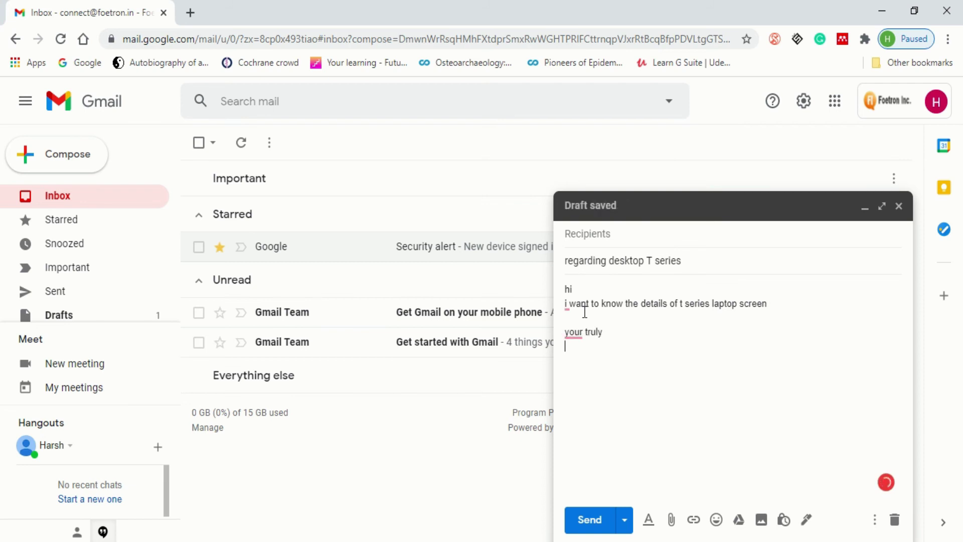
{"action": "type", "text": "harsh vgt"}
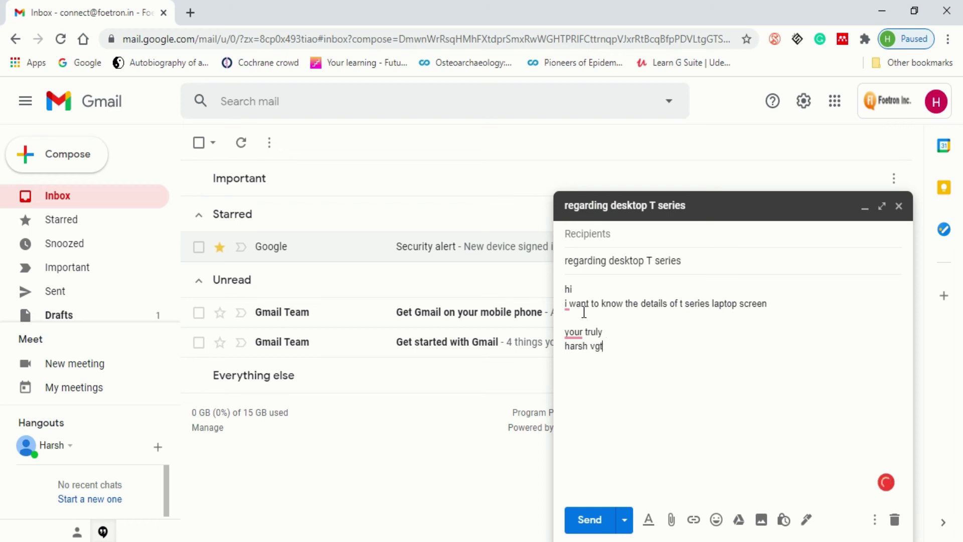
{"action": "key", "text": "BackSpace"}
{"action": "type", "text": "g"}
{"action": "key", "text": "BackSpace"}
{"action": "type", "text": "ats"}
- Accept the suggested corrections in the message body, changing "i" to "I" and "your" to "you're"
{"action": "mouse_move", "coordinate": [573, 332]}
{"action": "mouse_move", "coordinate": [566, 304]}
{"action": "left_click", "coordinate": [567, 342]}
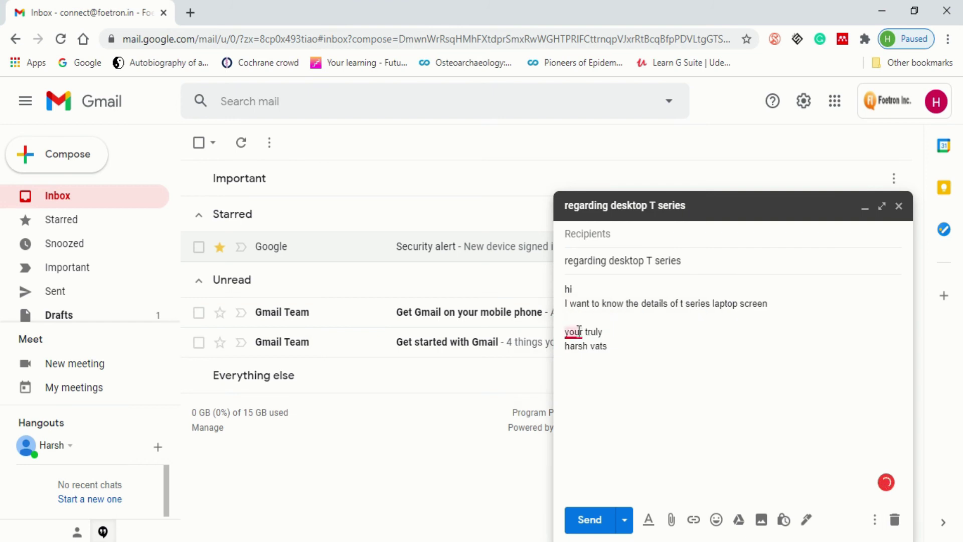
{"action": "mouse_move", "coordinate": [573, 332]}
{"action": "left_click", "coordinate": [587, 364]}
- Insert a blank line above and below the closing "you're truly", and capitalize the greeting as "Hi"
{"action": "key", "text": "Return"}
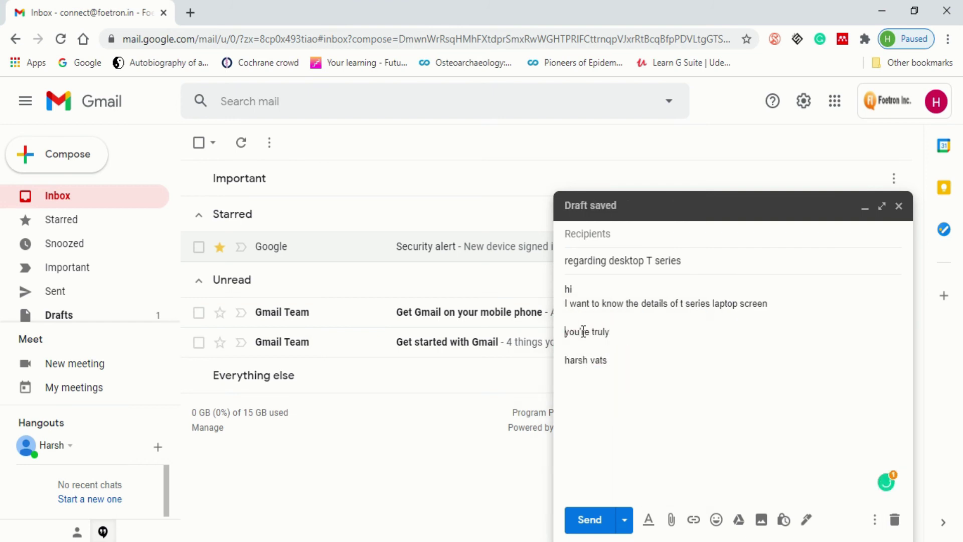
{"action": "key", "text": "Up"}
{"action": "key", "text": "Return"}
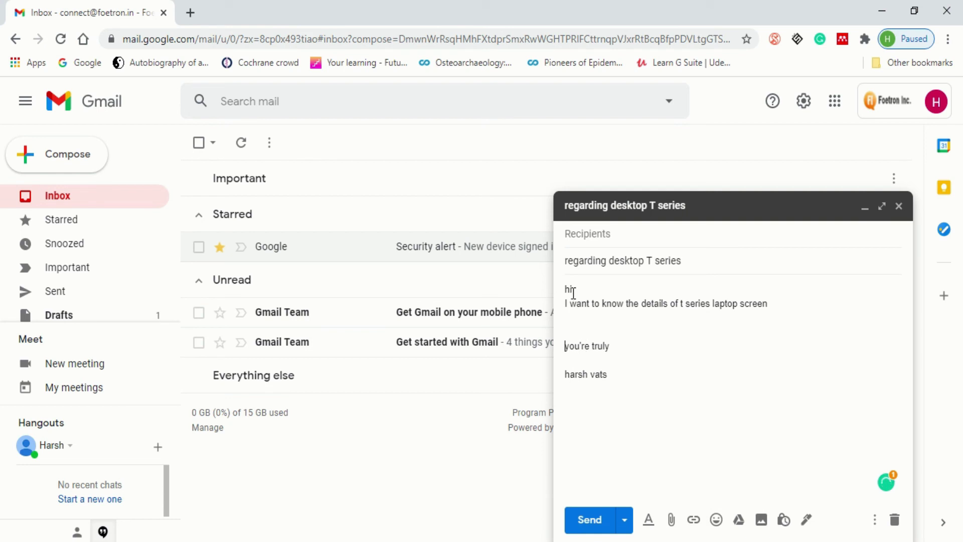
{"action": "left_click_drag", "start_coordinate": [569, 288], "coordinate": [562, 288]}
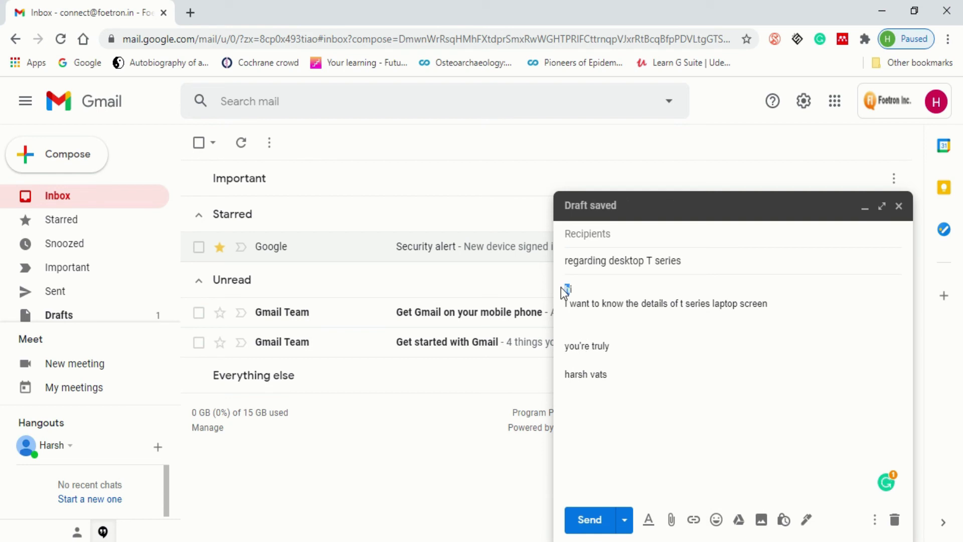
{"action": "type", "text": "H"}
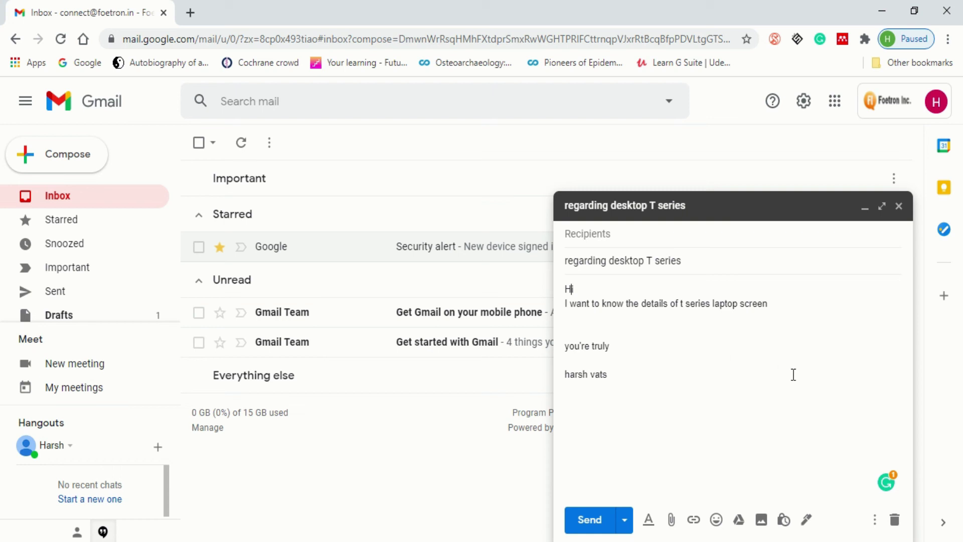
- Save the draft as a new template named "regarding desktop T series"
{"action": "left_click", "coordinate": [874, 527]}
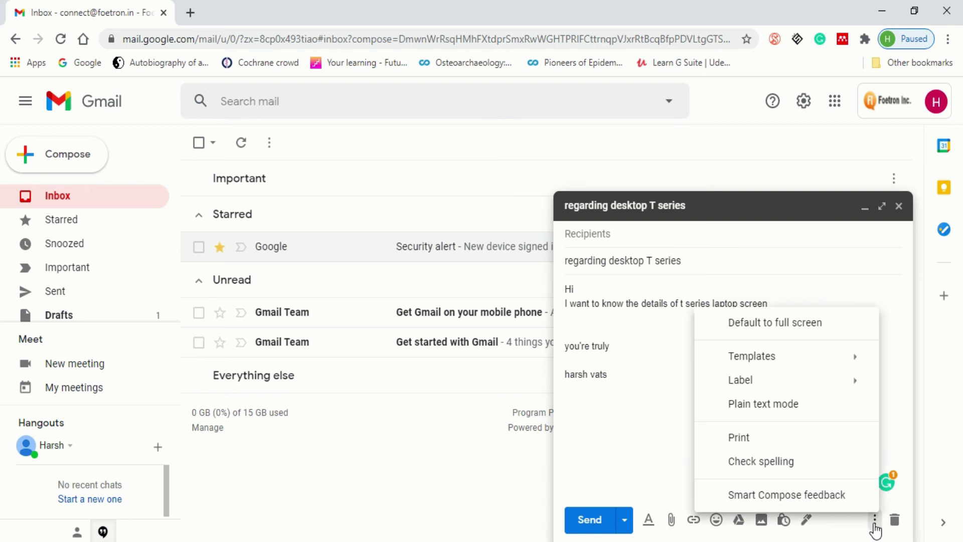
{"action": "mouse_move", "coordinate": [772, 357]}
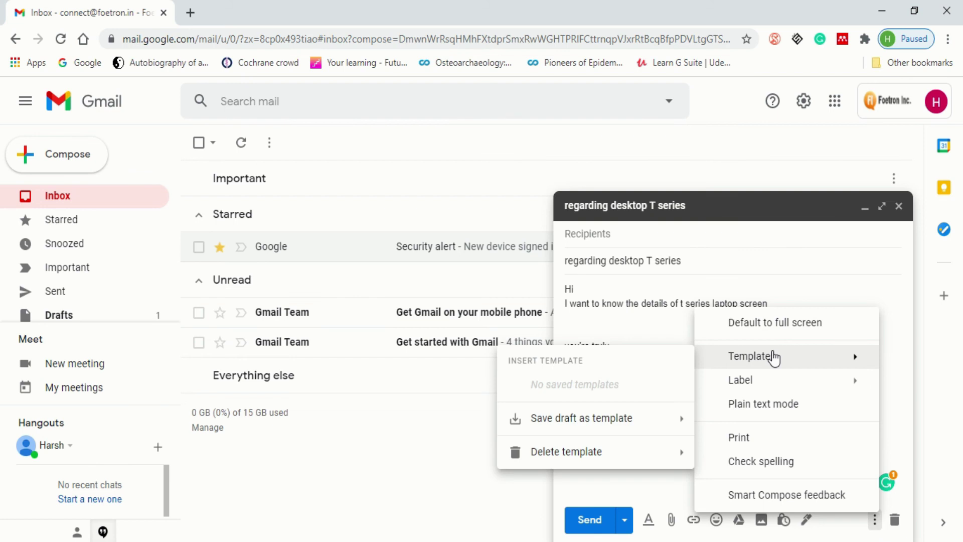
{"action": "mouse_move", "coordinate": [631, 422]}
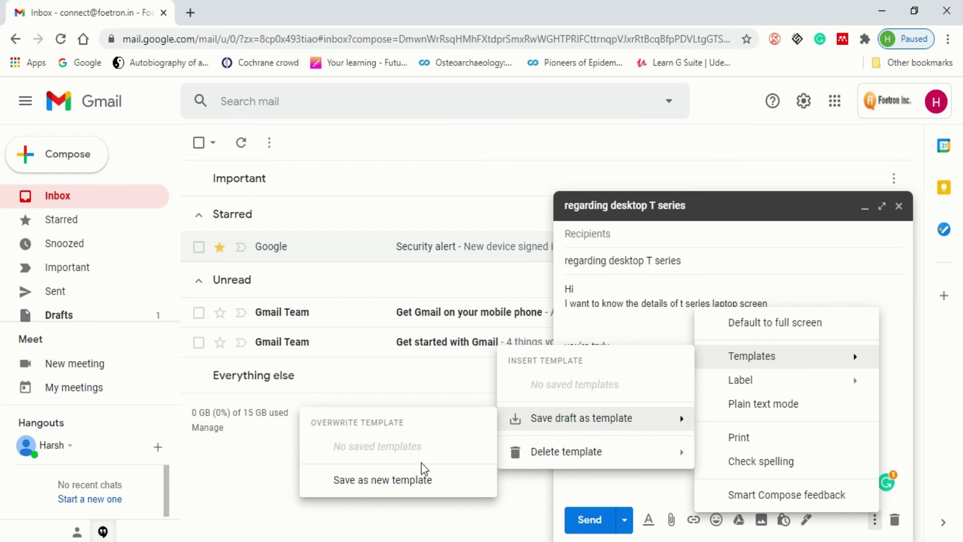
{"action": "left_click", "coordinate": [410, 482]}
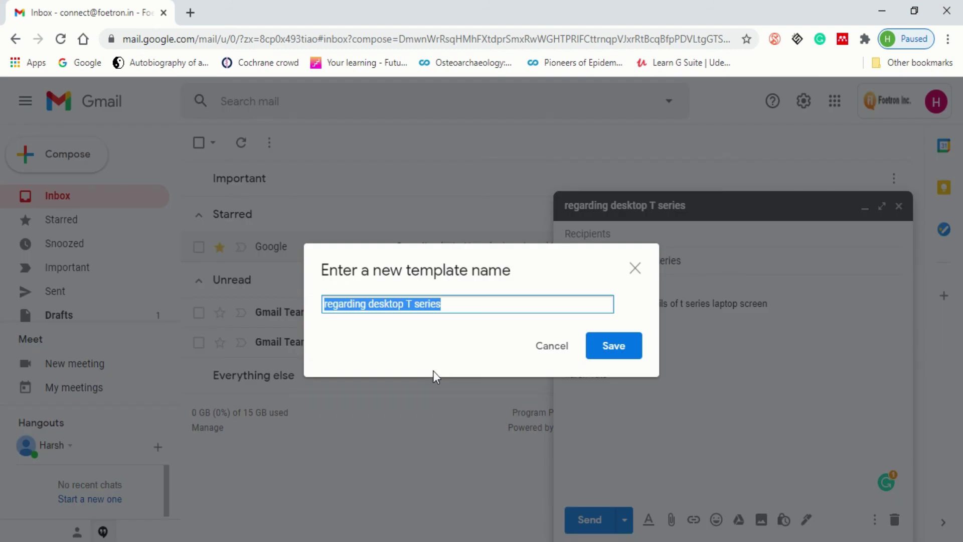
{"action": "left_click", "coordinate": [606, 357]}
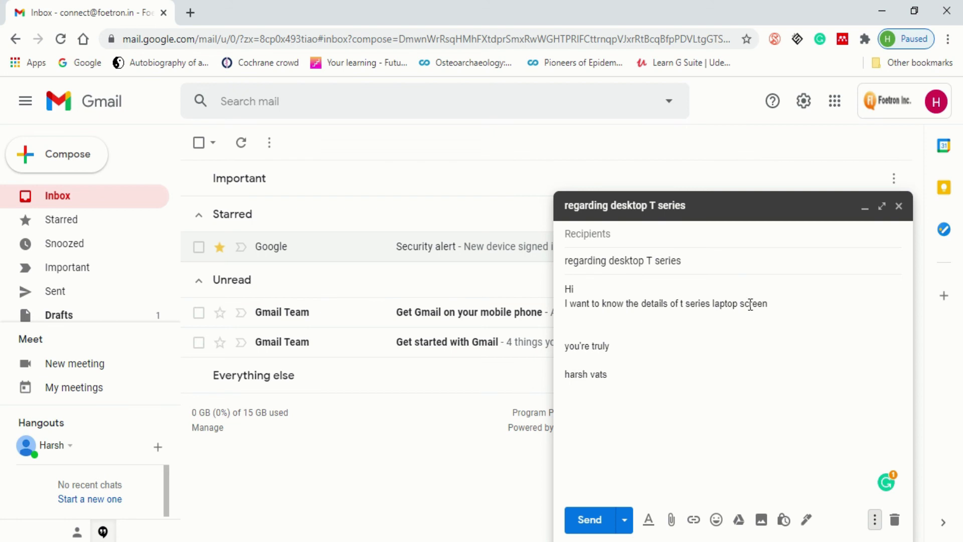
- Close the message and delete the "regarding desktop T series" draft from Drafts
{"action": "left_click", "coordinate": [898, 206]}
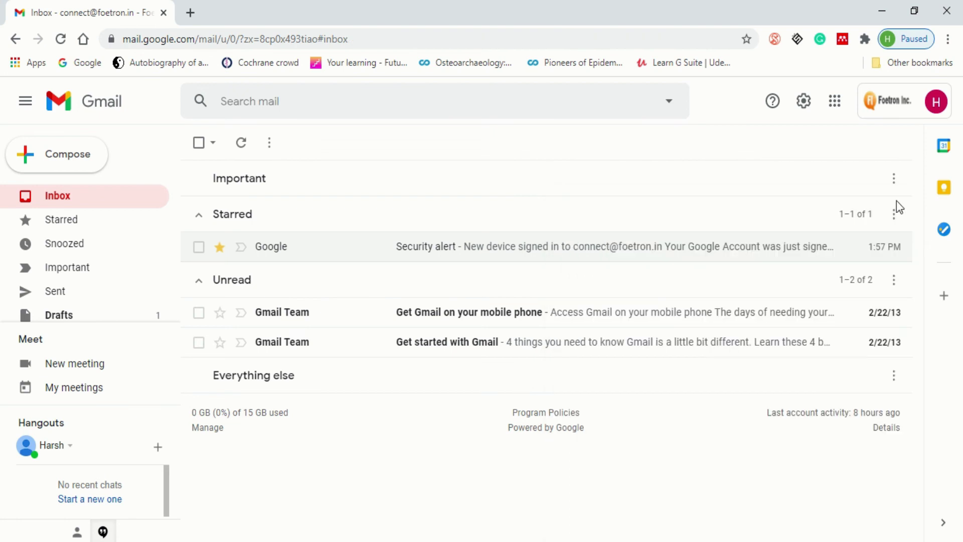
{"action": "left_click", "coordinate": [106, 316]}
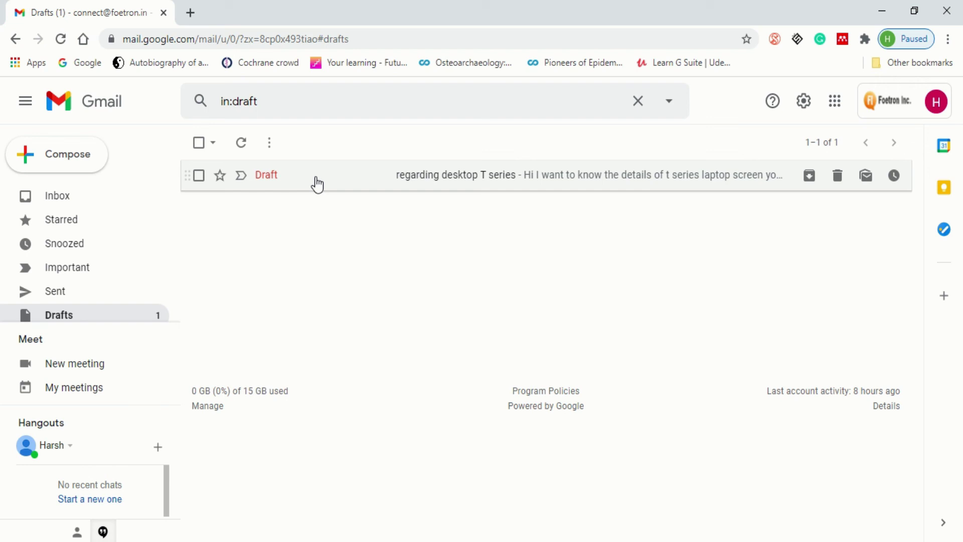
{"action": "left_click", "coordinate": [837, 176]}
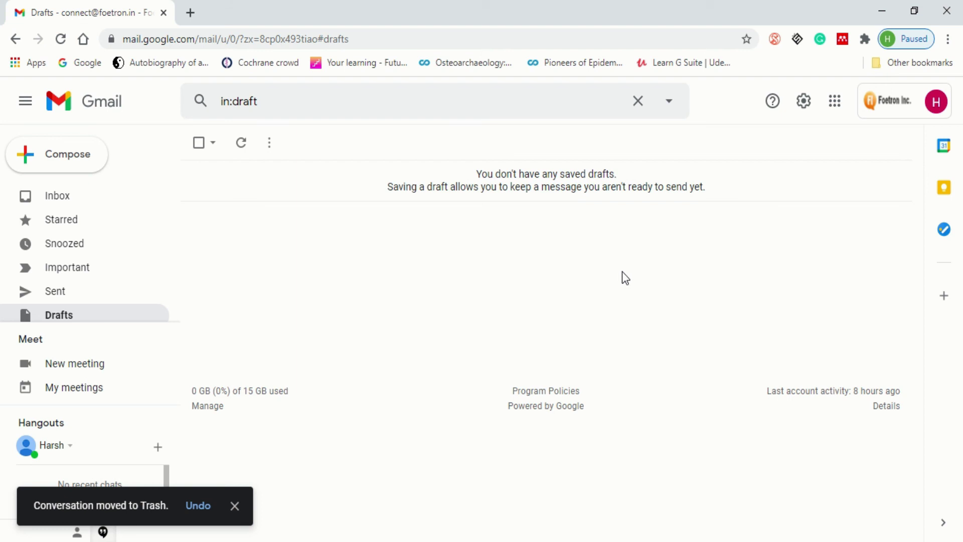
- Start a new message and insert the saved template "regarding desktop T series"
{"action": "left_click", "coordinate": [83, 160]}
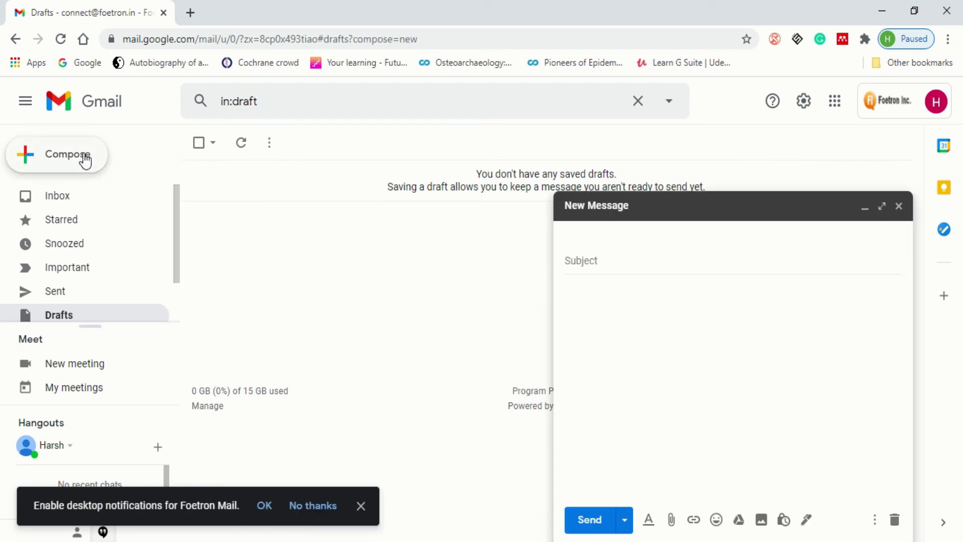
{"action": "left_click", "coordinate": [876, 522]}
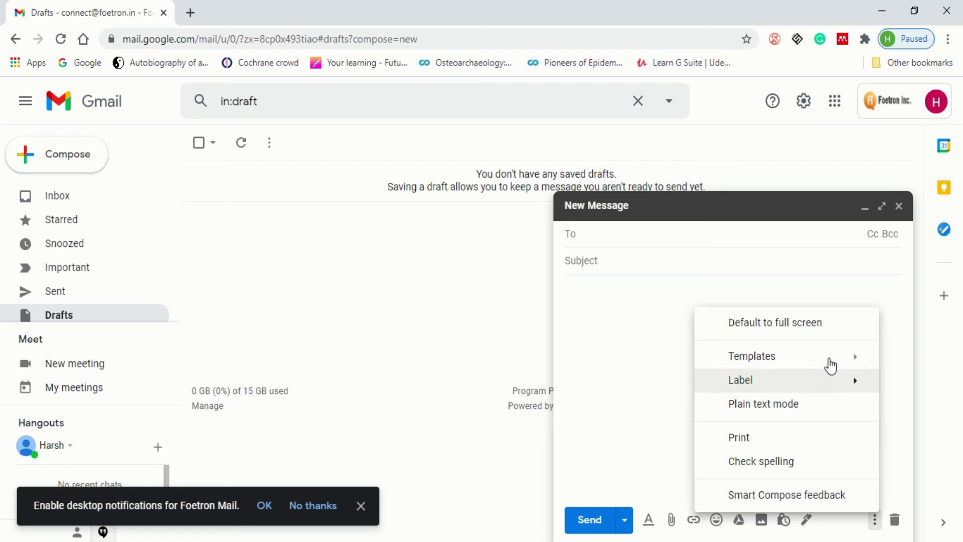
{"action": "mouse_move", "coordinate": [828, 359]}
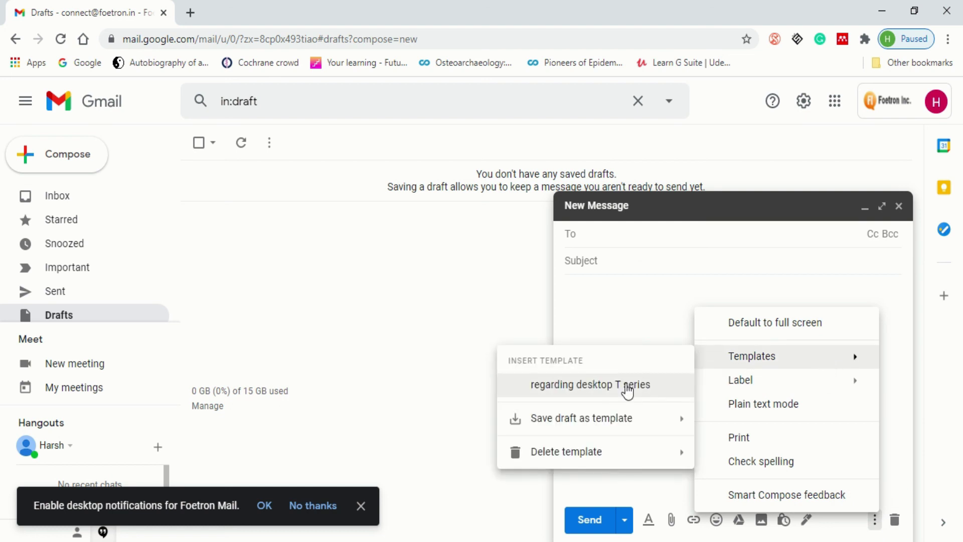
{"action": "left_click", "coordinate": [628, 385]}
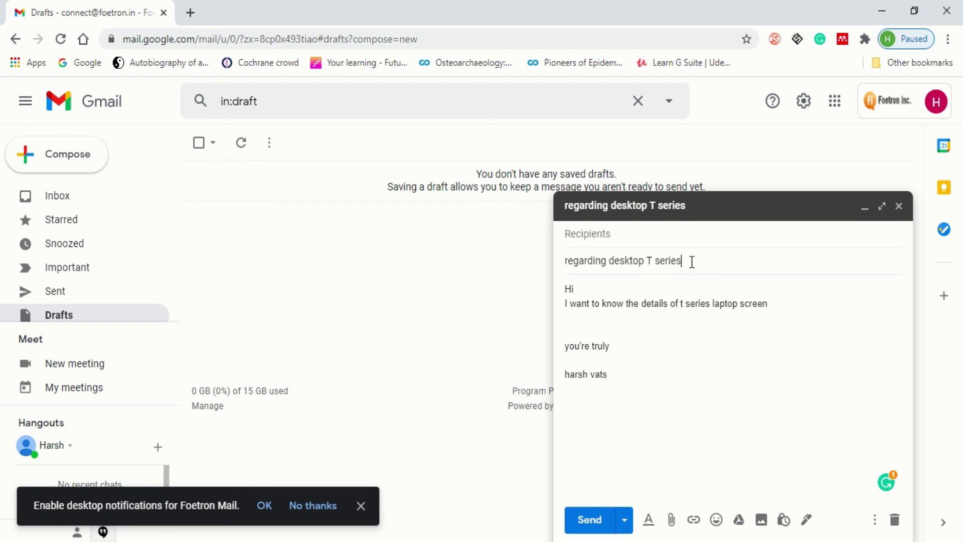
- Change the subject to "regarding service query" and replace "screen" with "service" in the message body
{"action": "left_click_drag", "start_coordinate": [691, 261], "coordinate": [608, 261]}
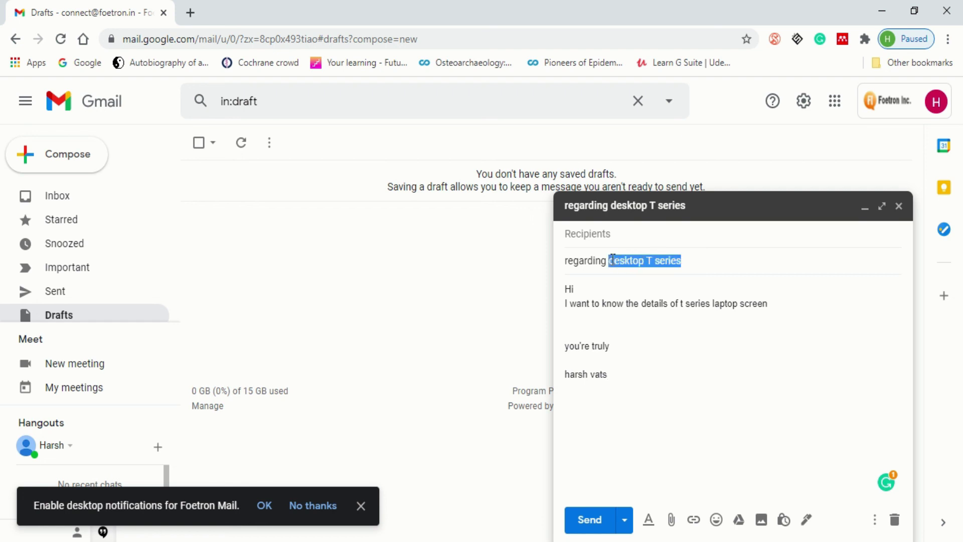
{"action": "type", "text": "servi"}
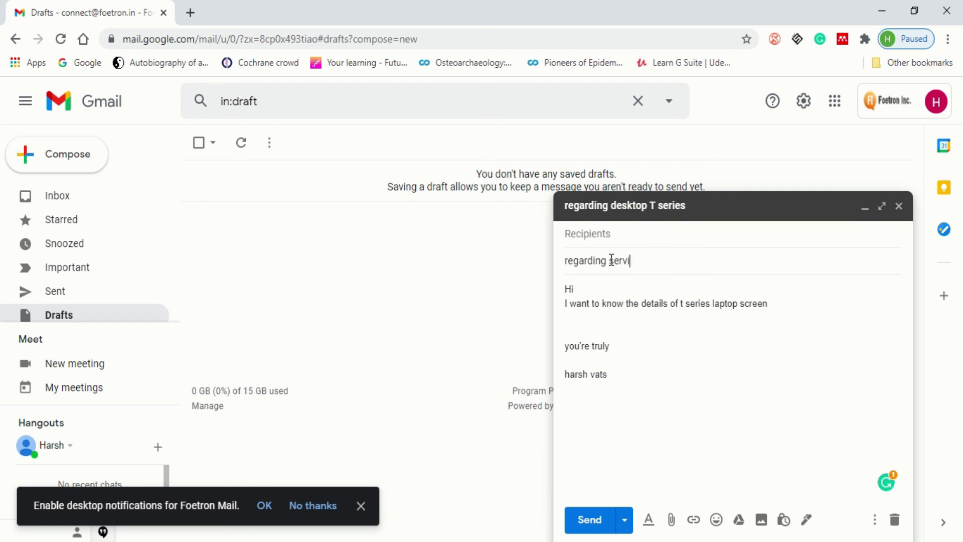
{"action": "type", "text": "ce query"}
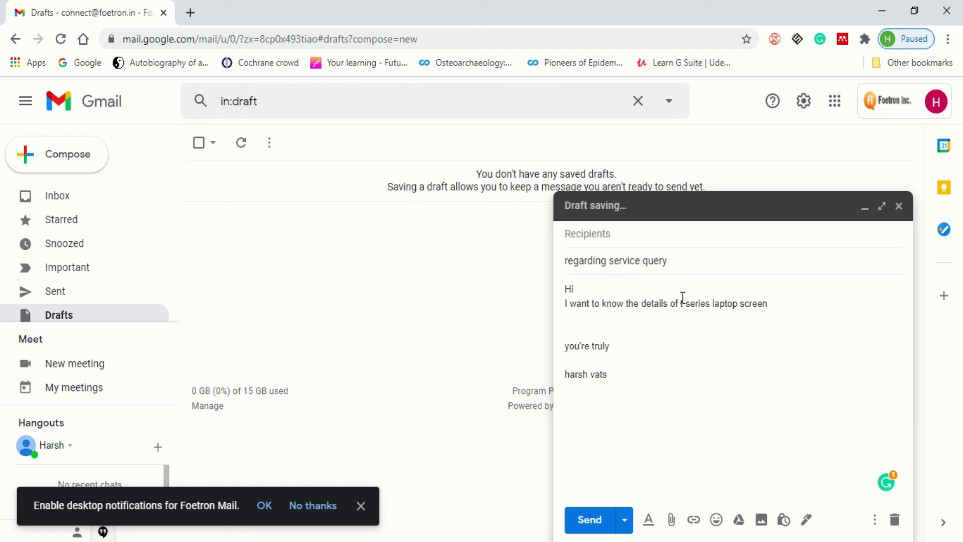
{"action": "left_click_drag", "start_coordinate": [704, 303], "coordinate": [782, 303]}
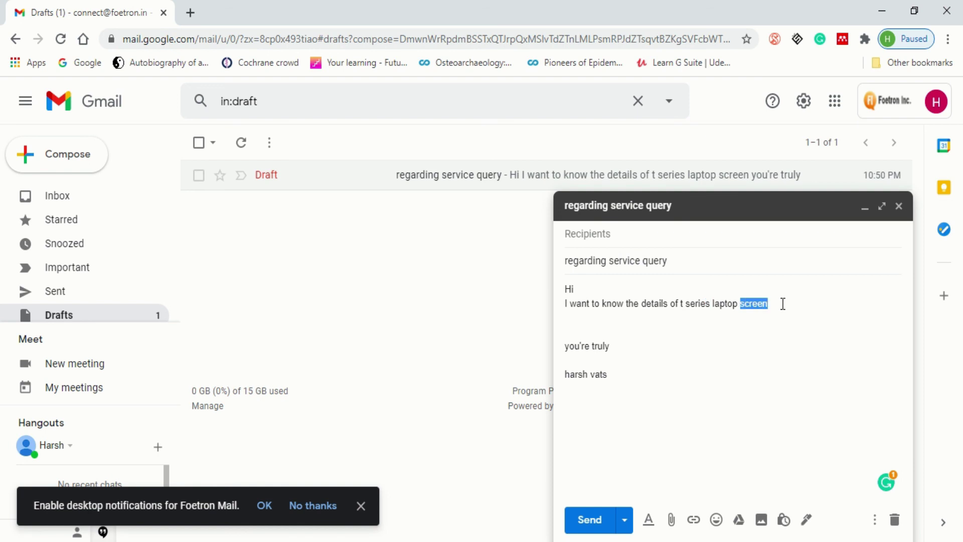
{"action": "type", "text": "service"}
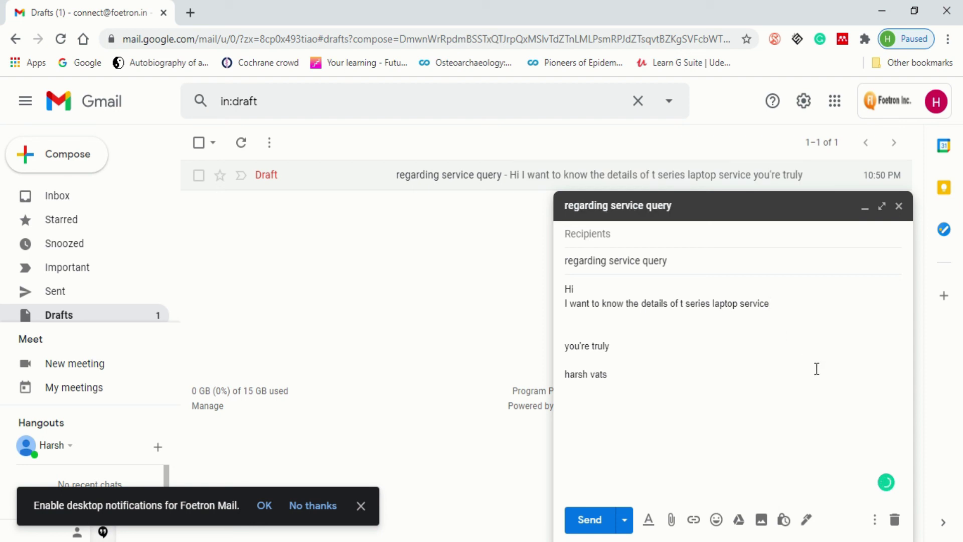
- Save the edited draft as a new template named "regarding service query"
{"action": "left_click", "coordinate": [874, 520]}
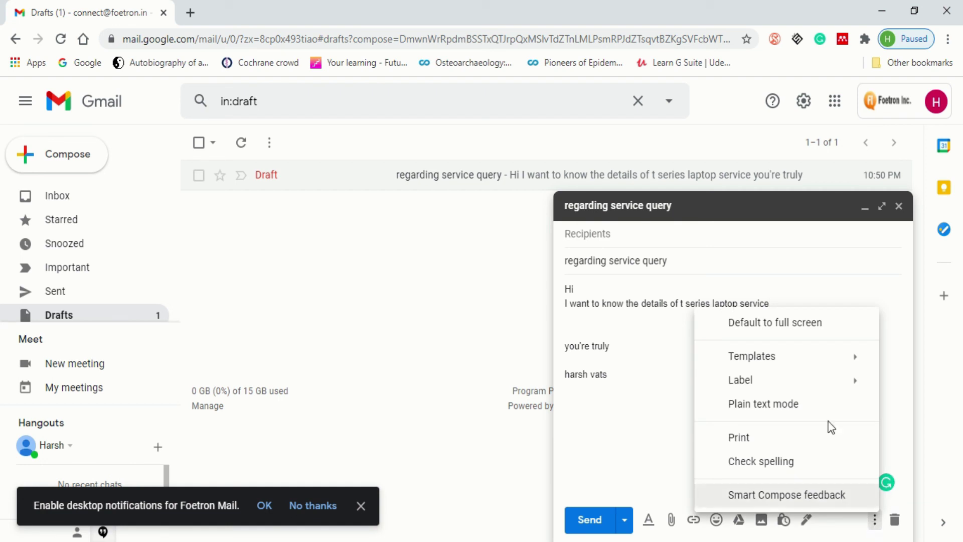
{"action": "mouse_move", "coordinate": [811, 357]}
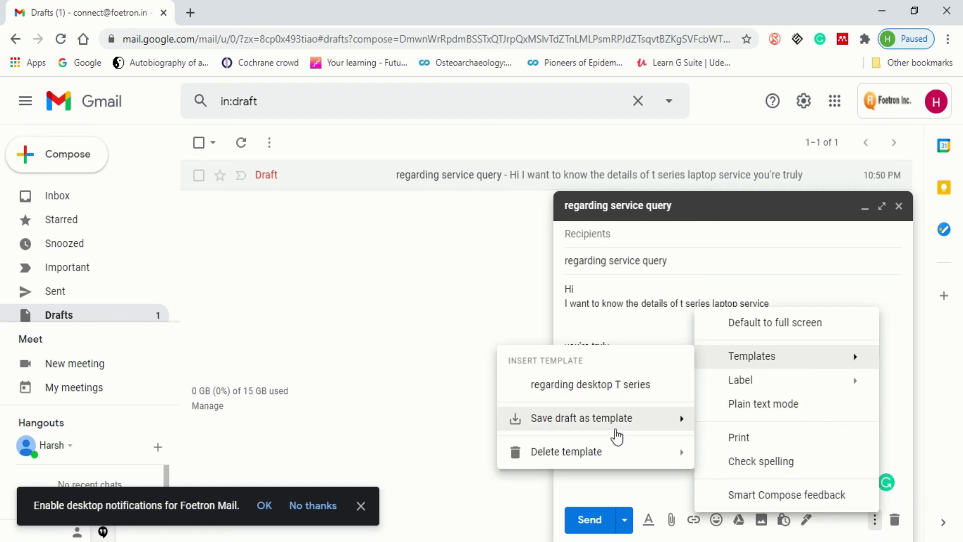
{"action": "mouse_move", "coordinate": [616, 433]}
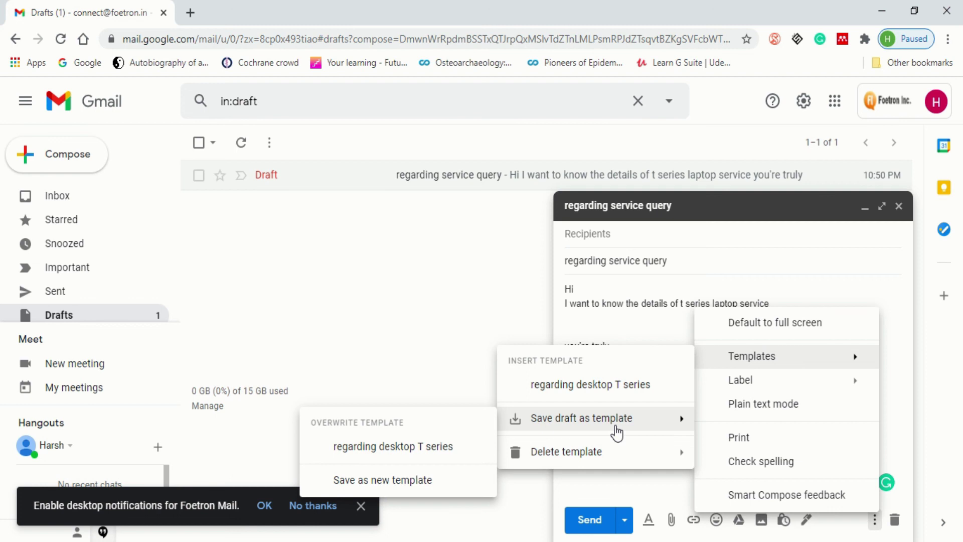
{"action": "left_click", "coordinate": [402, 489]}
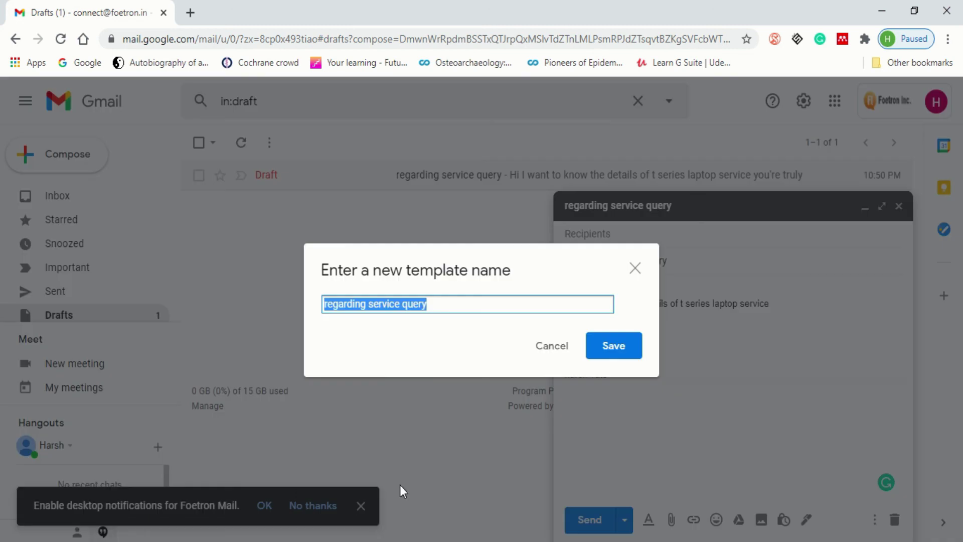
{"action": "left_click", "coordinate": [605, 360]}
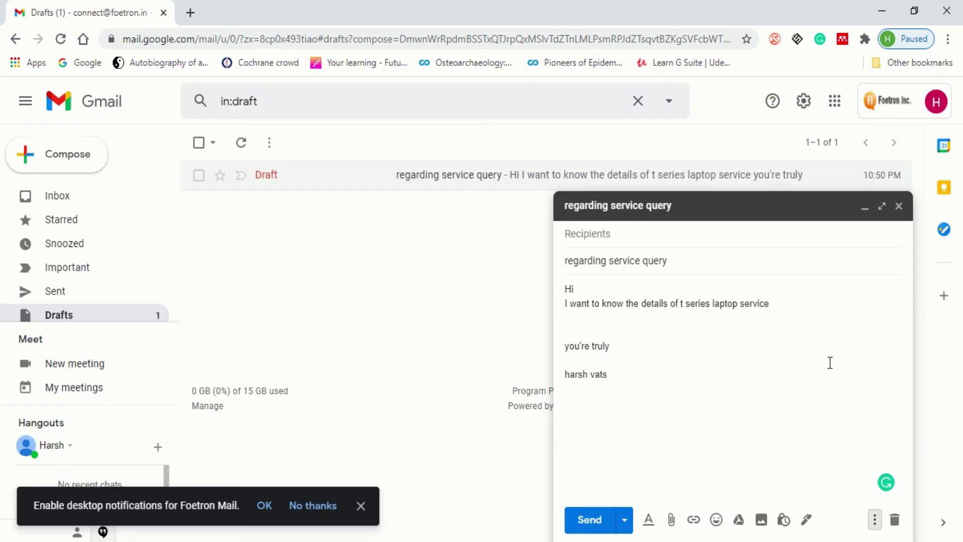
- Close the message and delete the "regarding service query" draft from Drafts
{"action": "left_click", "coordinate": [897, 206]}
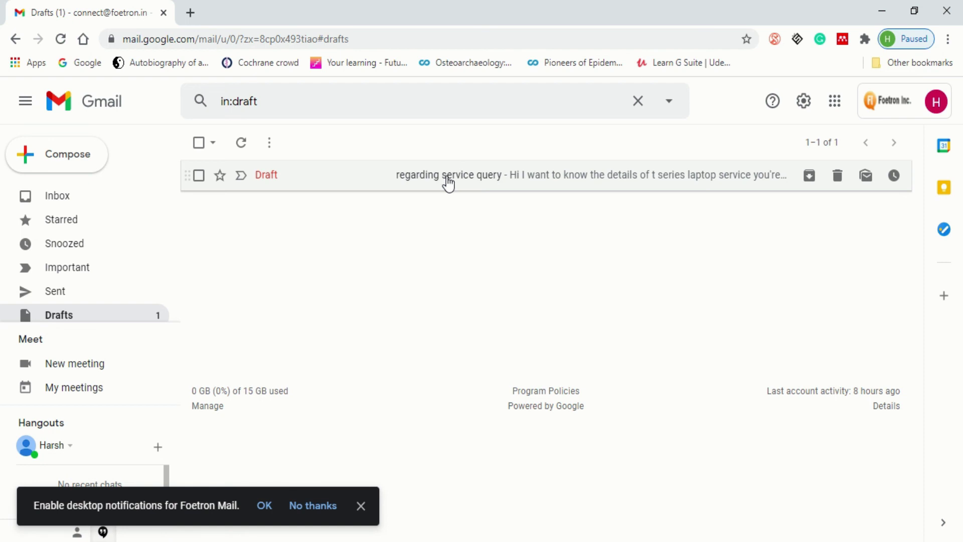
{"action": "left_click", "coordinate": [845, 179]}
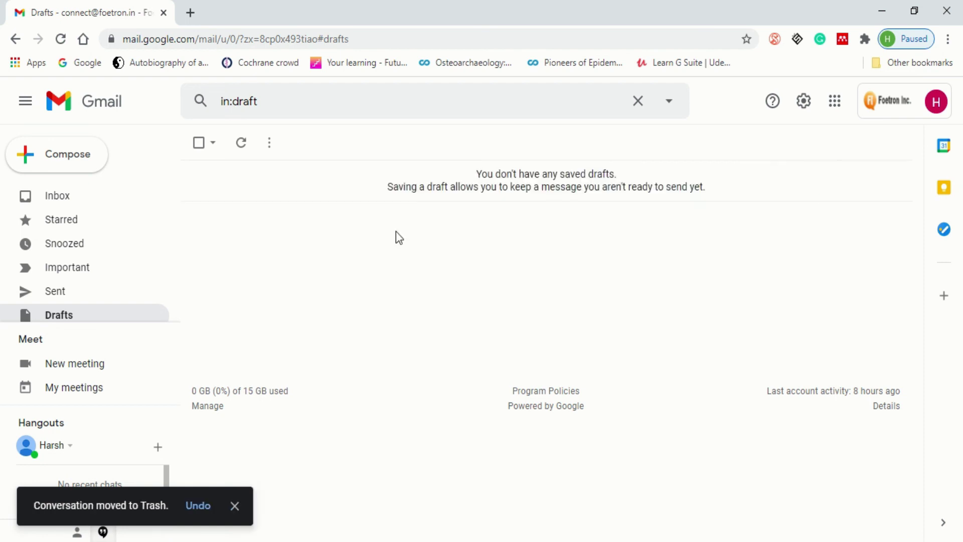
- Start a new message and delete the saved template "regarding service query", confirming the deletion
{"action": "left_click", "coordinate": [56, 171]}
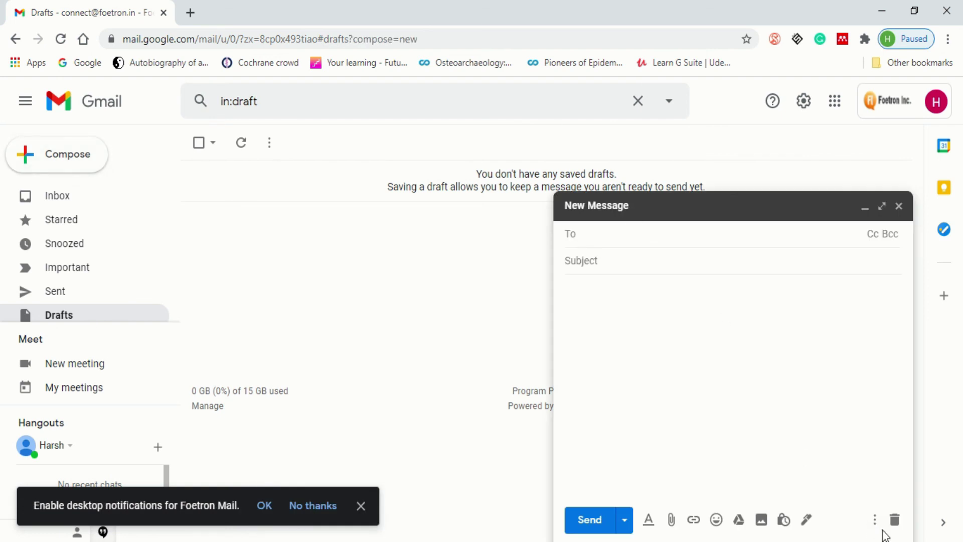
{"action": "left_click", "coordinate": [874, 520]}
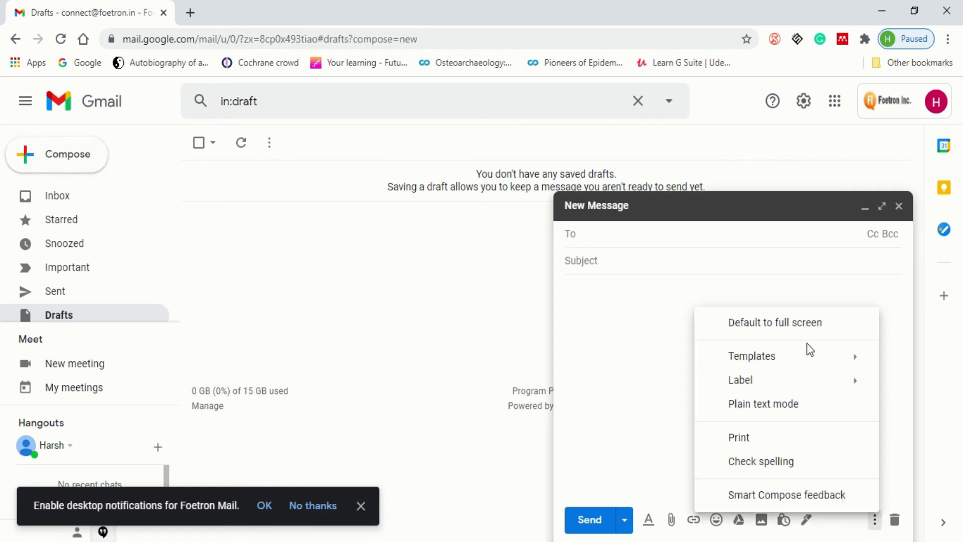
{"action": "mouse_move", "coordinate": [800, 356]}
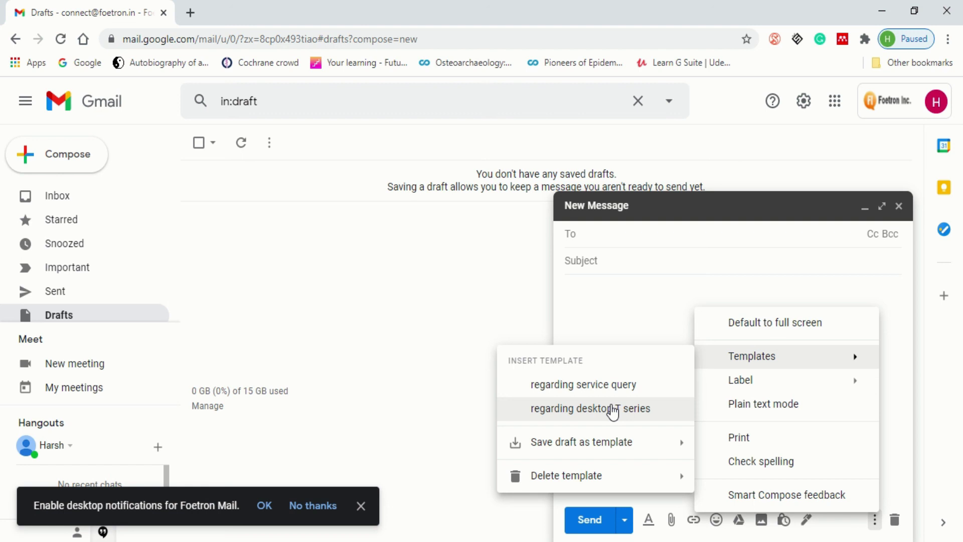
{"action": "mouse_move", "coordinate": [579, 480]}
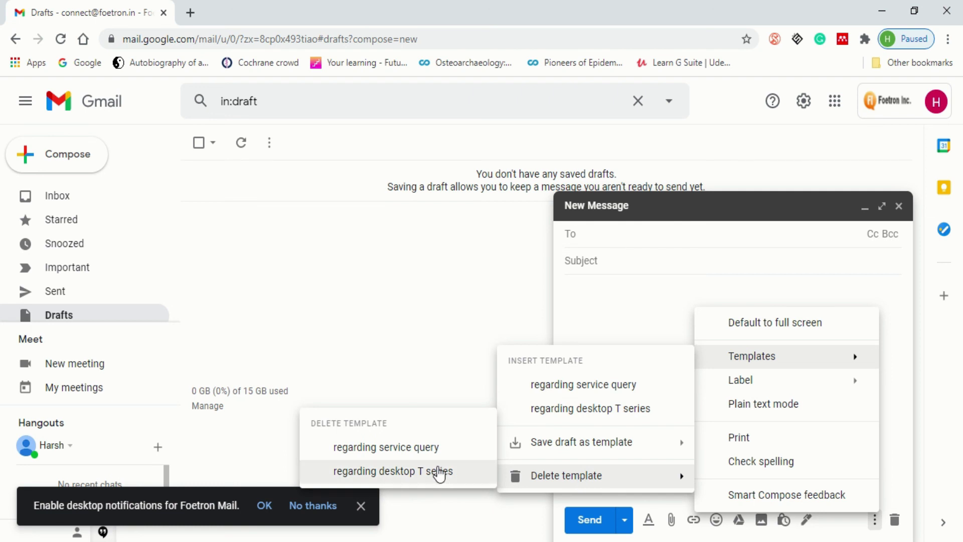
{"action": "left_click", "coordinate": [423, 447]}
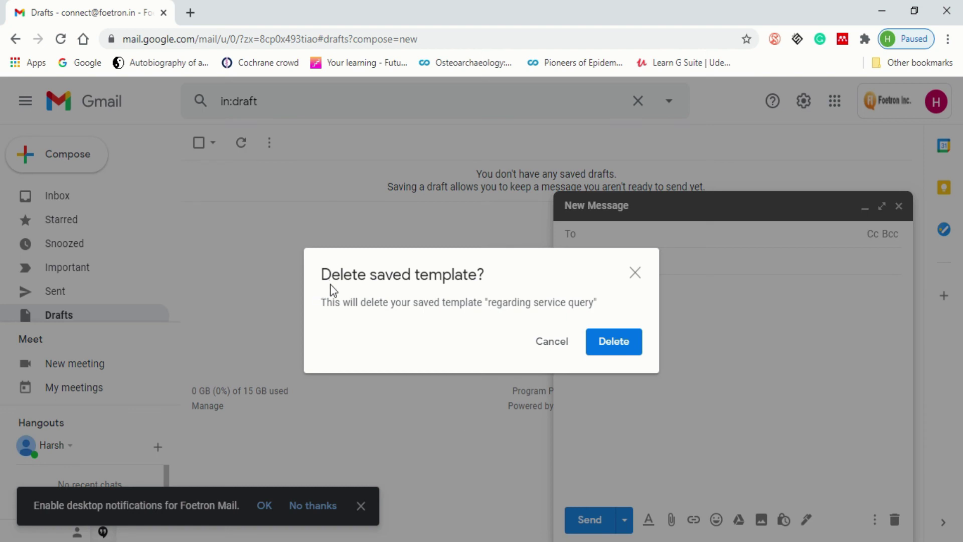
{"action": "left_click", "coordinate": [613, 346]}
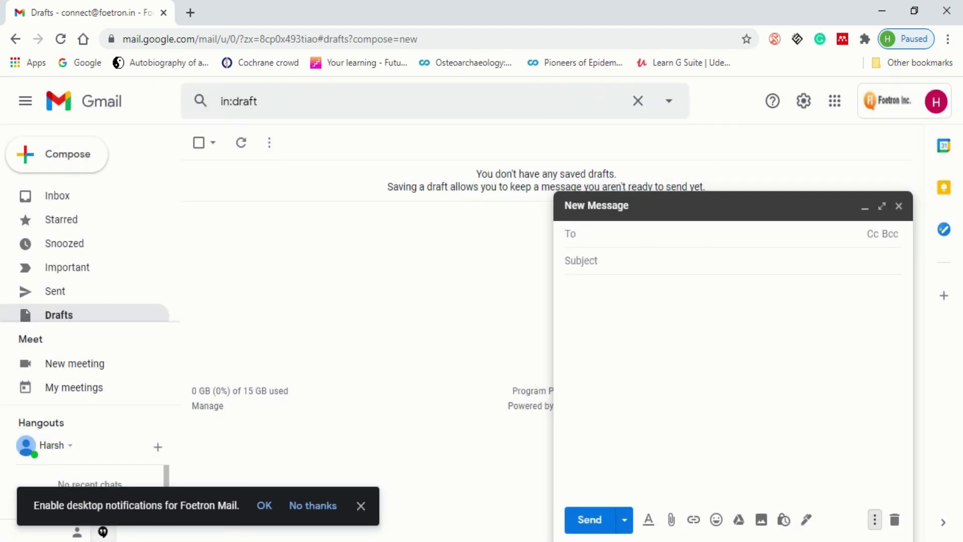
- Open the new message's template options for saving a draft as a template
{"action": "left_click", "coordinate": [875, 522]}
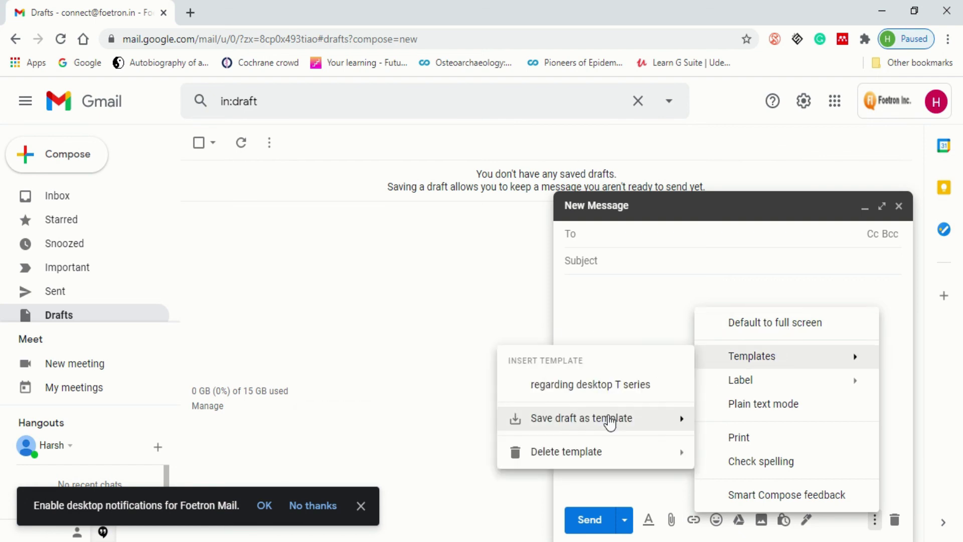
{"action": "mouse_move", "coordinate": [608, 420]}
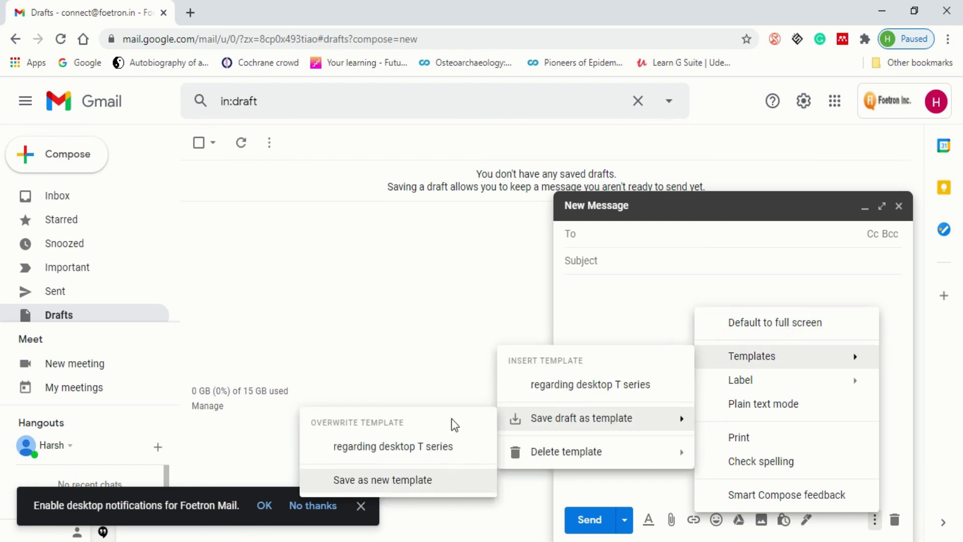